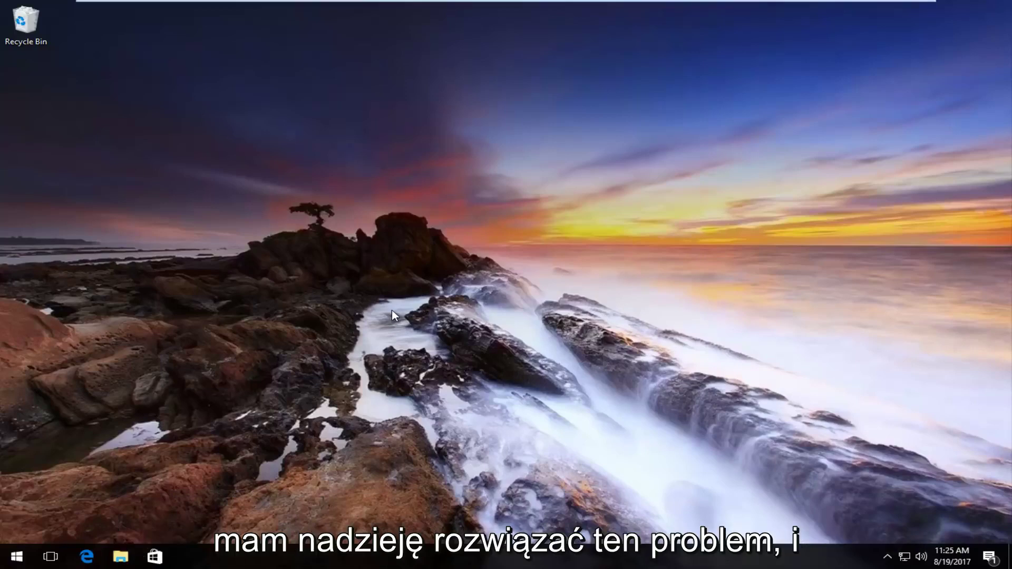
# Step: Search Start for 'activate' and open the Activation page showing Windows 10 Home activated
pyautogui.click(12, 556)
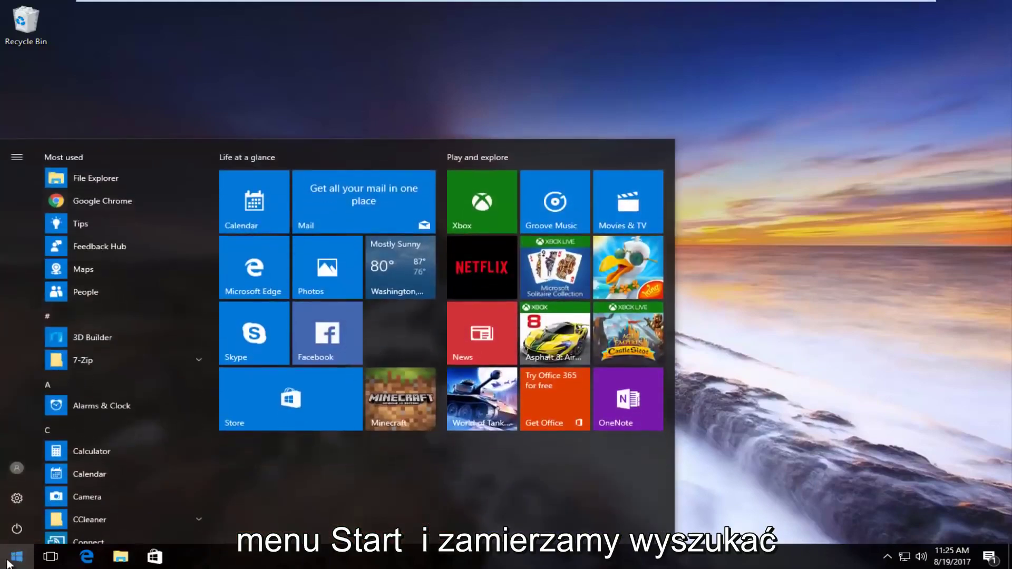
pyautogui.write('activat')
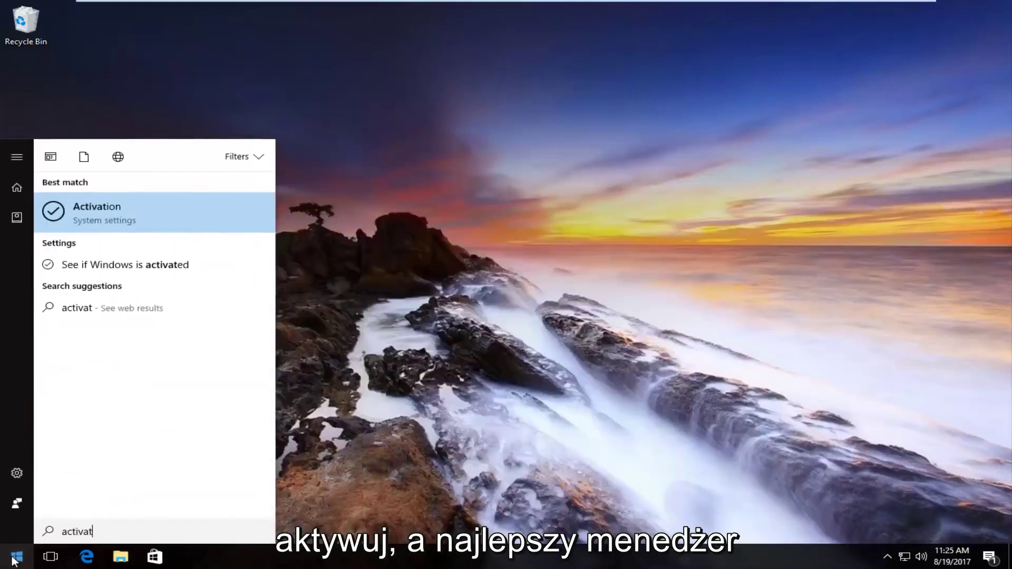
pyautogui.write('e')
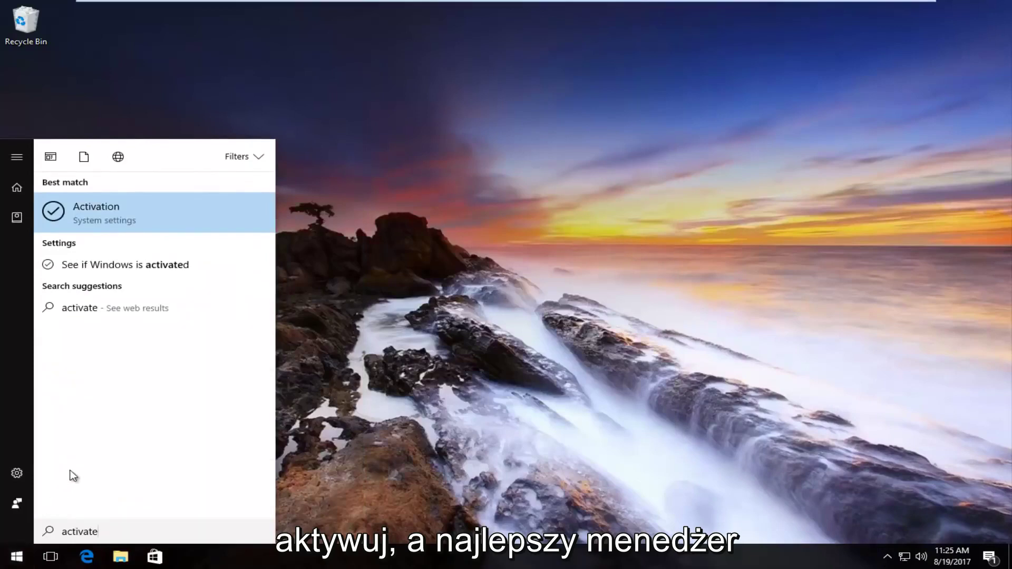
pyautogui.click(101, 212)
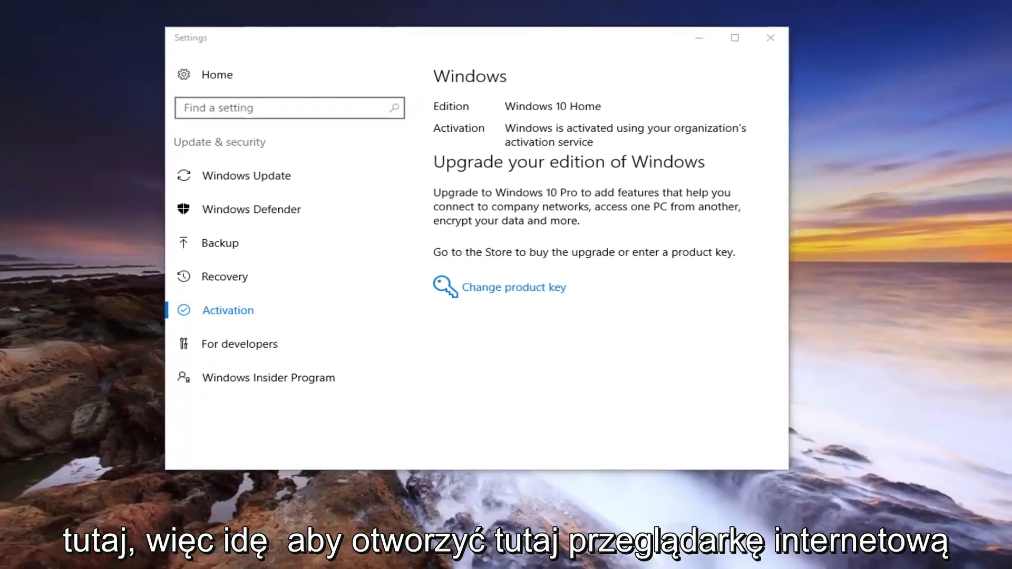
# Step: Launch Chrome, go to google.com and search 'troubleshoot windows 10 activation'
pyautogui.press('super')
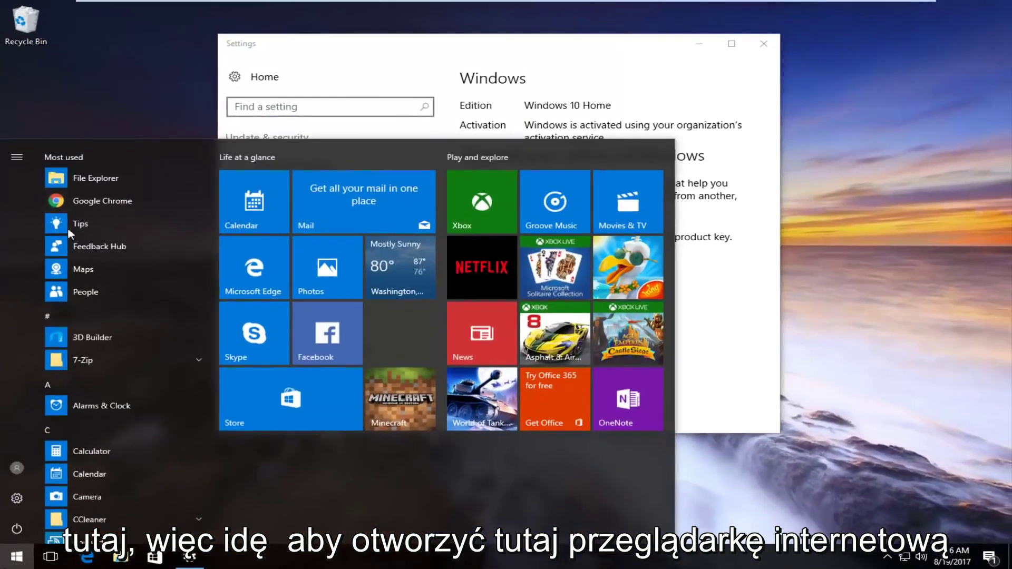
pyautogui.click(97, 196)
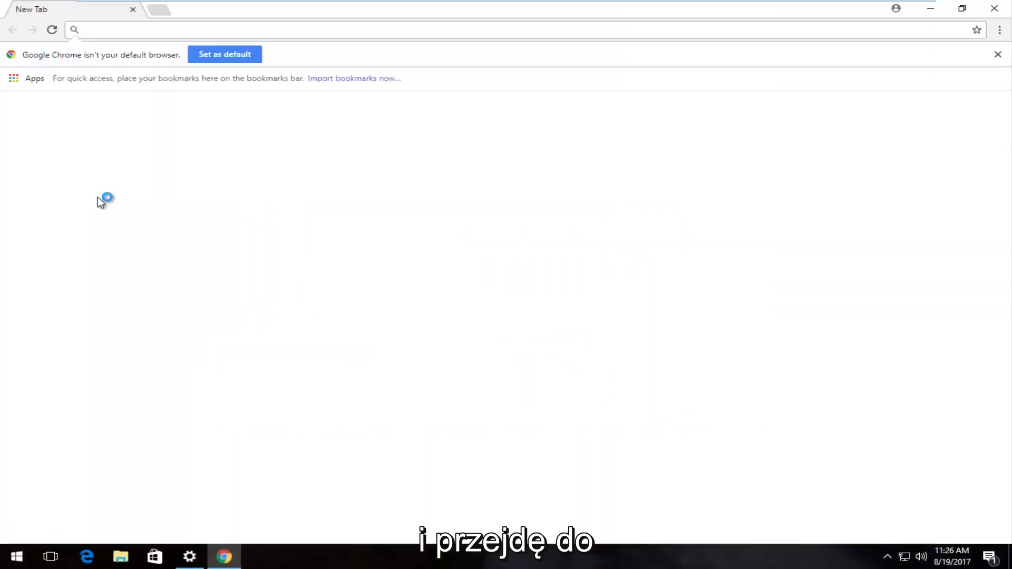
pyautogui.write('google')
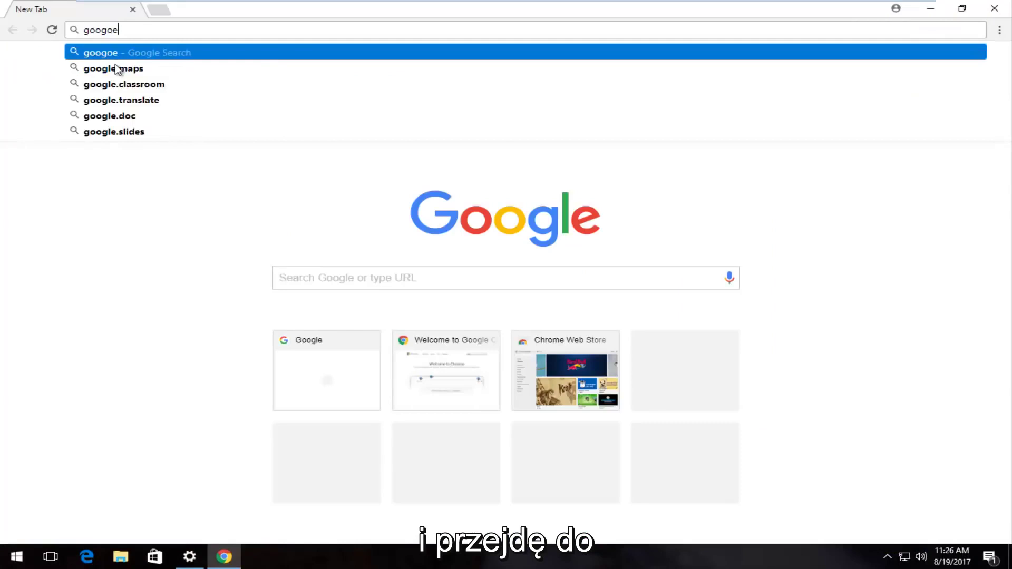
pyautogui.press('BackSpace')
pyautogui.write('e')
pyautogui.press('Return')
pyautogui.write('t')
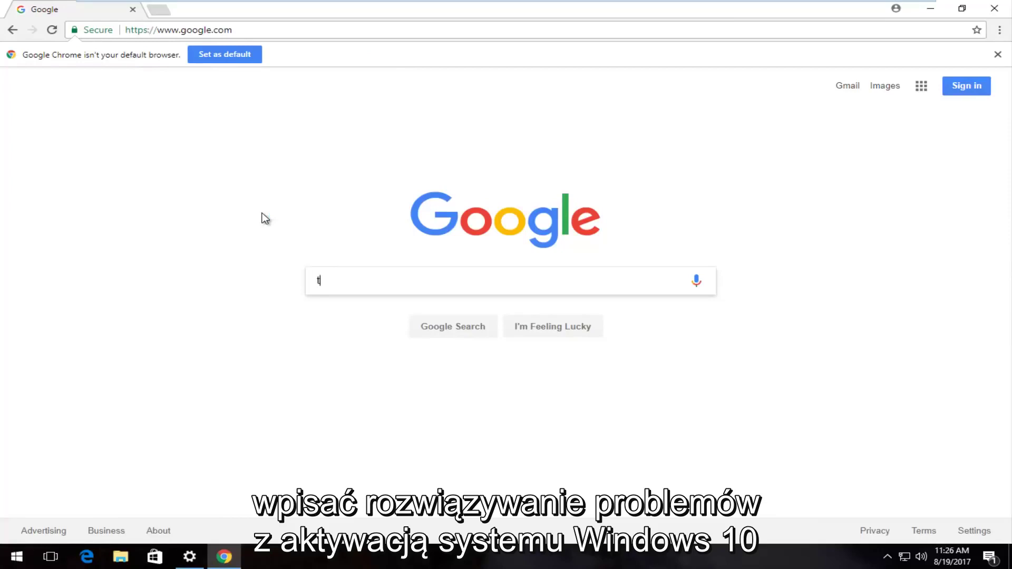
pyautogui.write('roubleshoot wind')
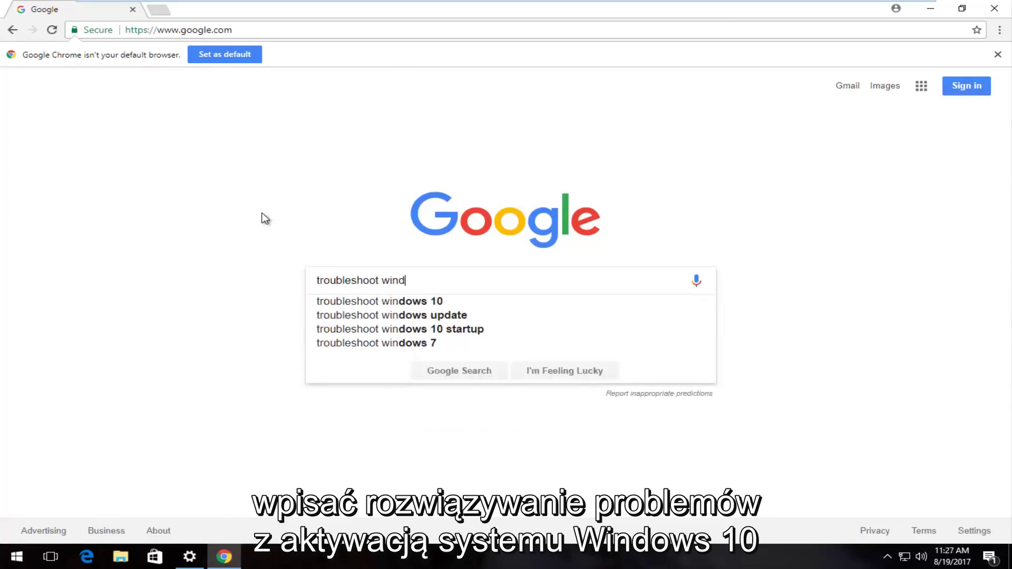
pyautogui.write('ows 10 activatio')
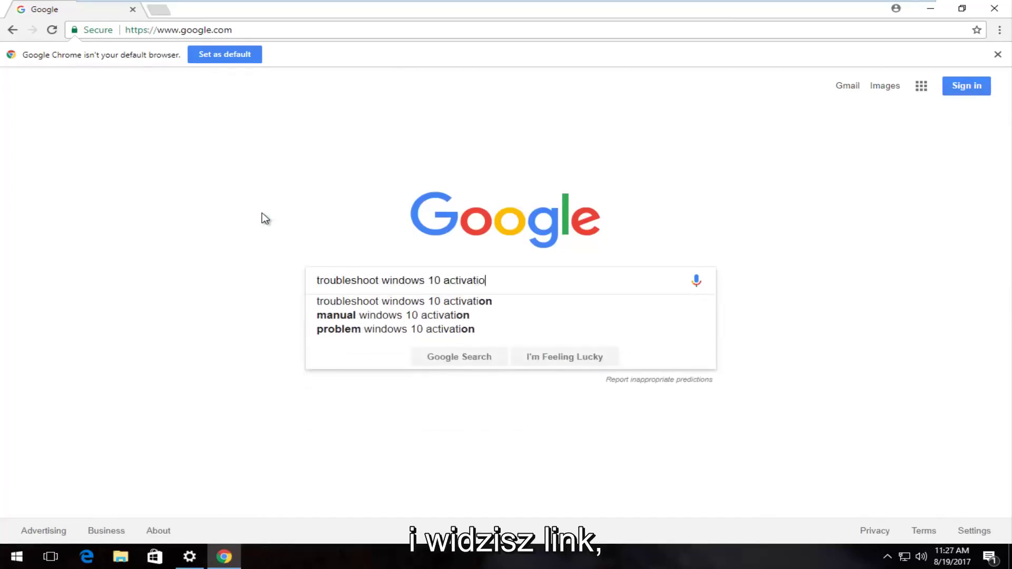
pyautogui.write('n')
pyautogui.press('Return')
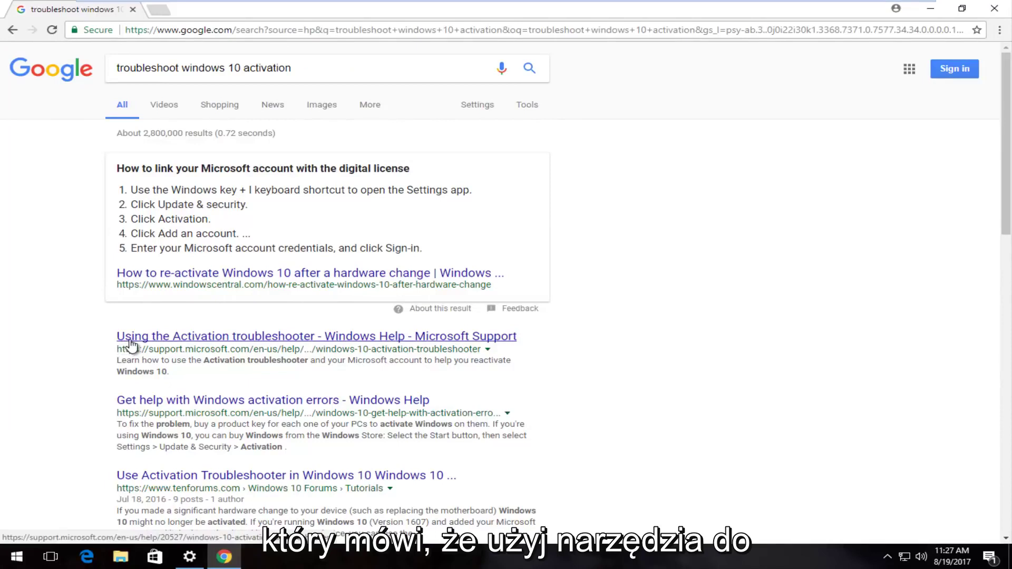
pyautogui.click(298, 342)
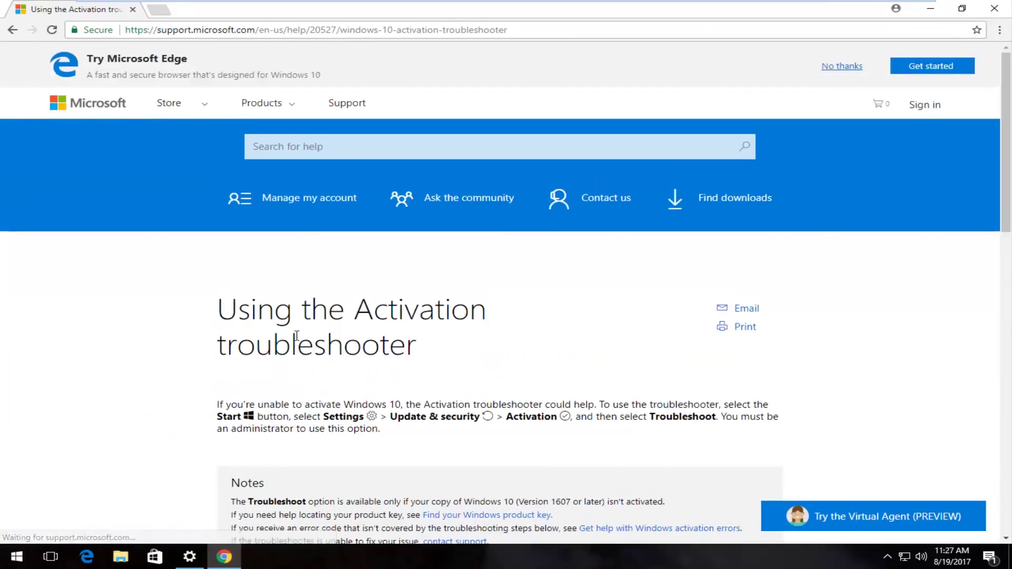
pyautogui.scroll(-2, 299, 342)
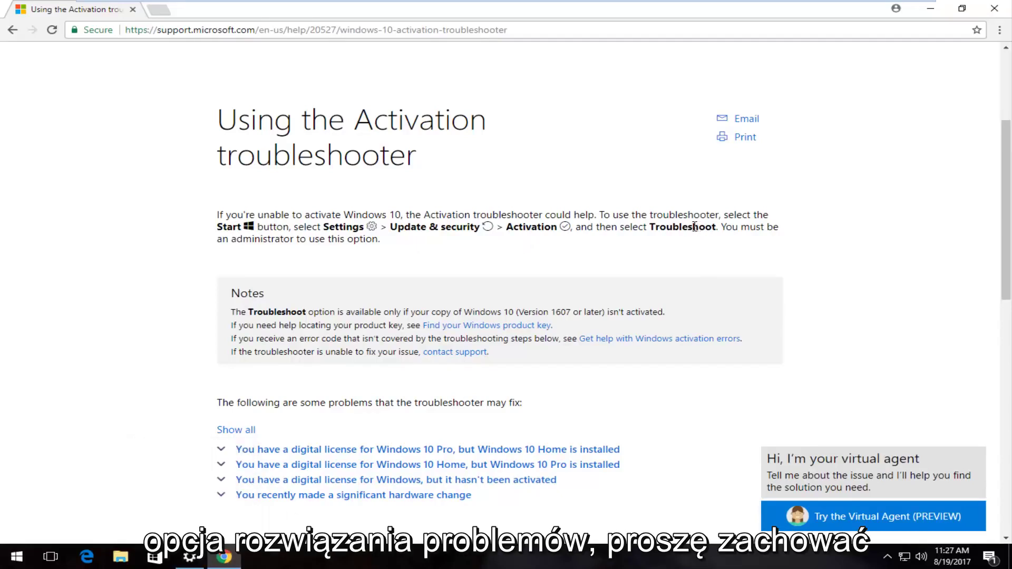
pyautogui.scroll(-1, 657, 260)
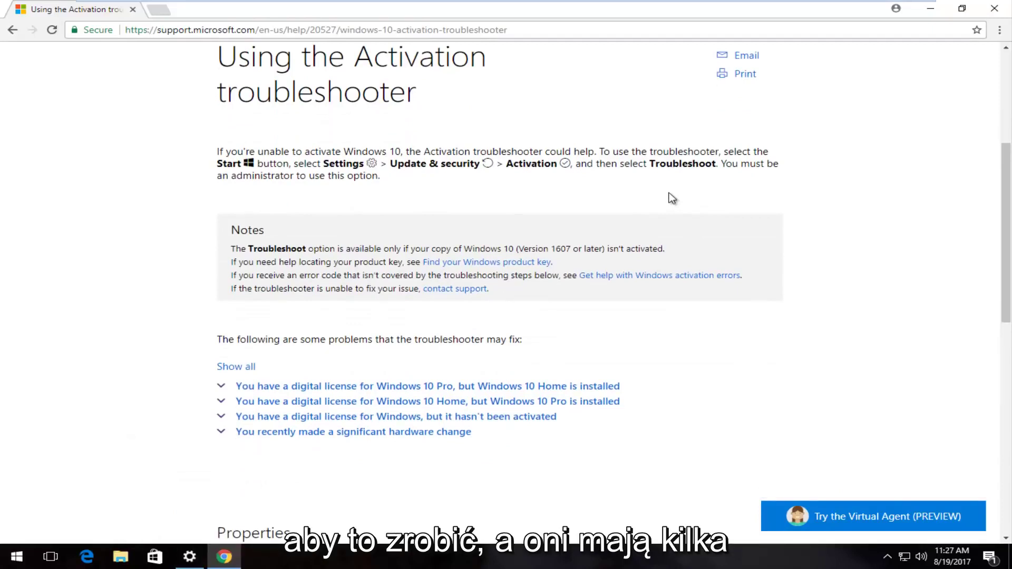
pyautogui.scroll(-2, 670, 198)
pyautogui.scroll(1, 340, 315)
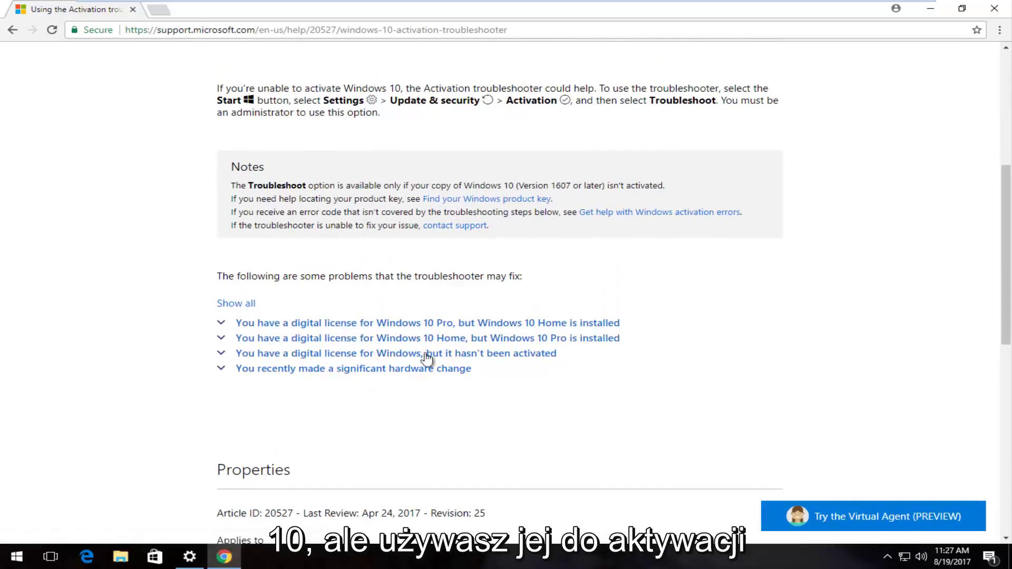
pyautogui.scroll(-1, 295, 395)
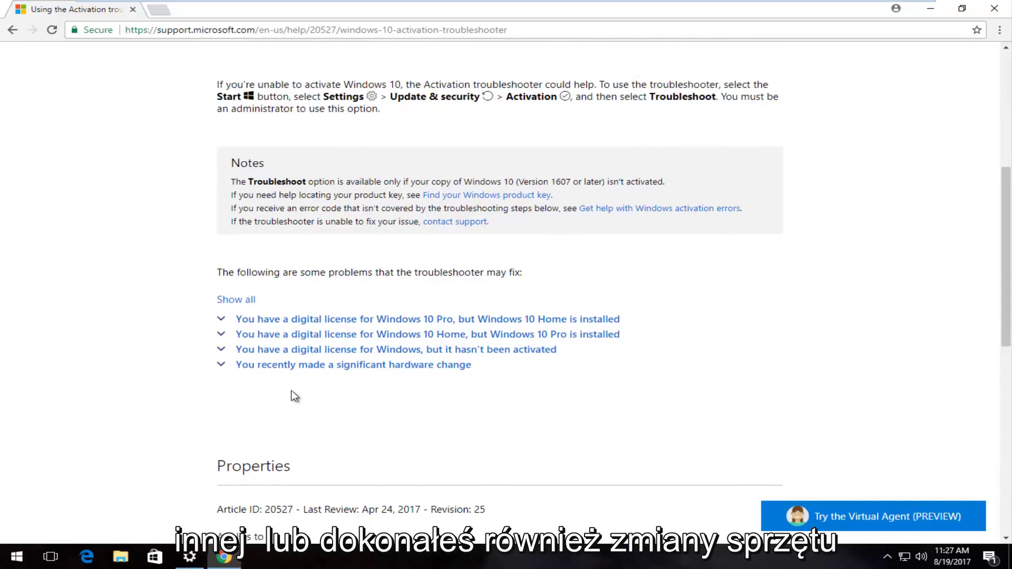
pyautogui.scroll(-3, 294, 395)
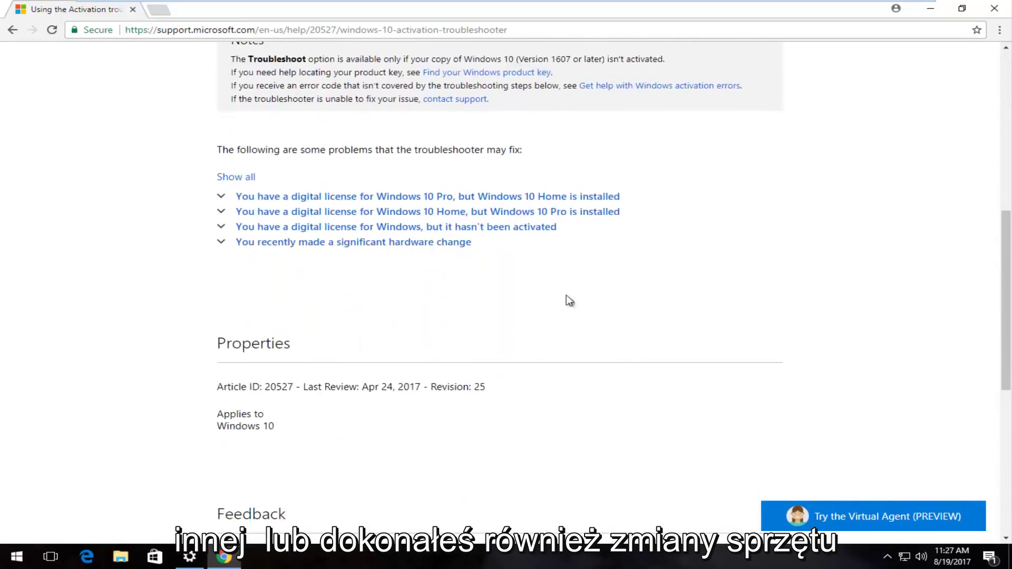
pyautogui.scroll(3, 385, 361)
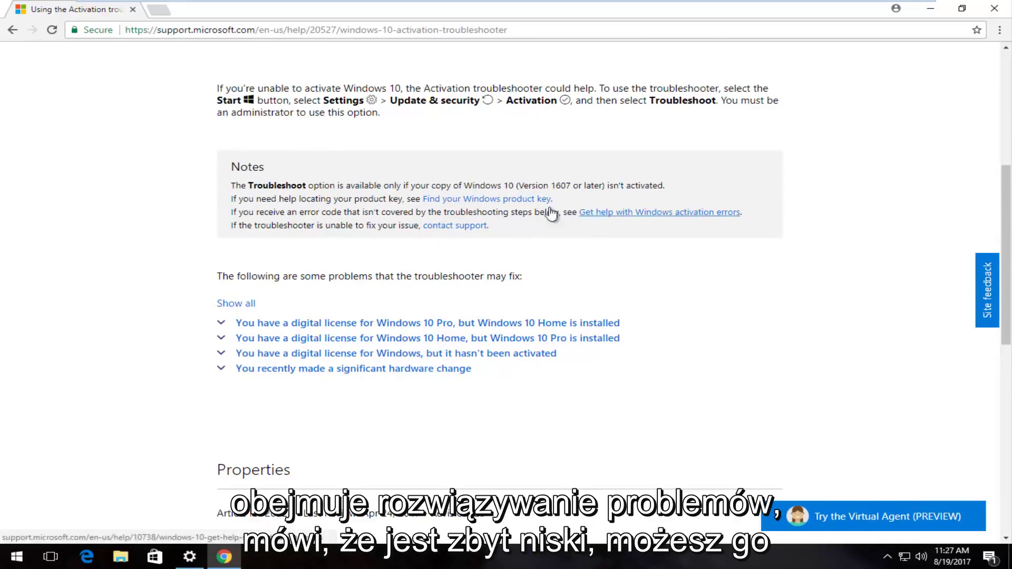
# Step: Open the 'Get help with Windows activation errors' article and check error code 0xC004C020
pyautogui.click(705, 214)
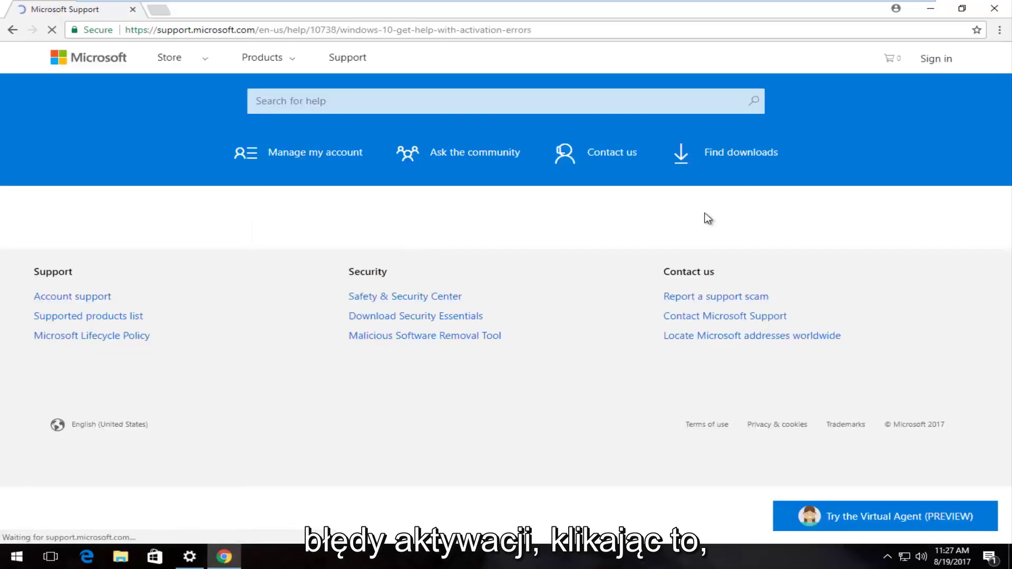
pyautogui.scroll(-1, 604, 253)
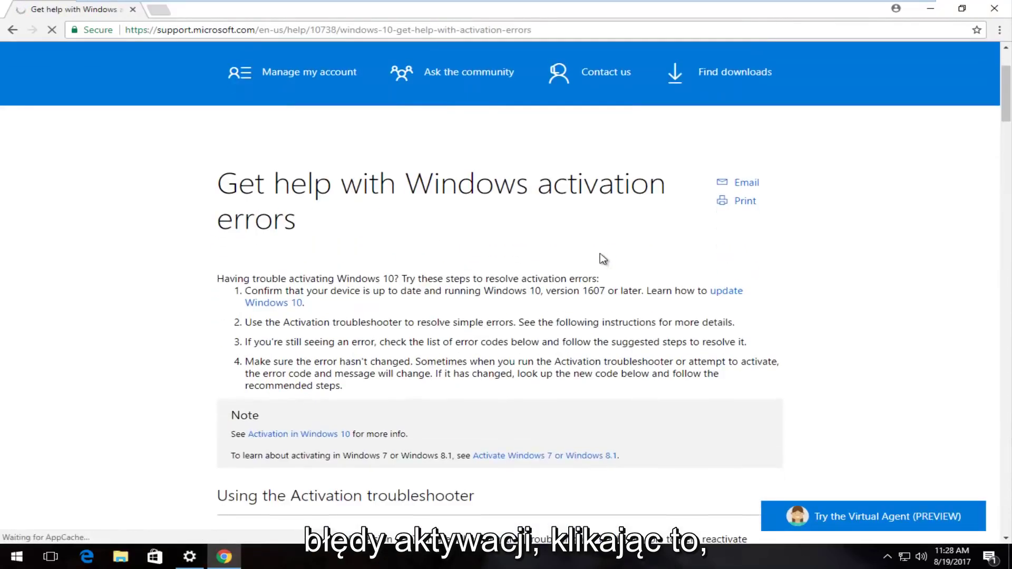
pyautogui.scroll(-1, 600, 253)
pyautogui.scroll(-1, 595, 252)
pyautogui.scroll(-1, 595, 253)
pyautogui.scroll(-2, 594, 254)
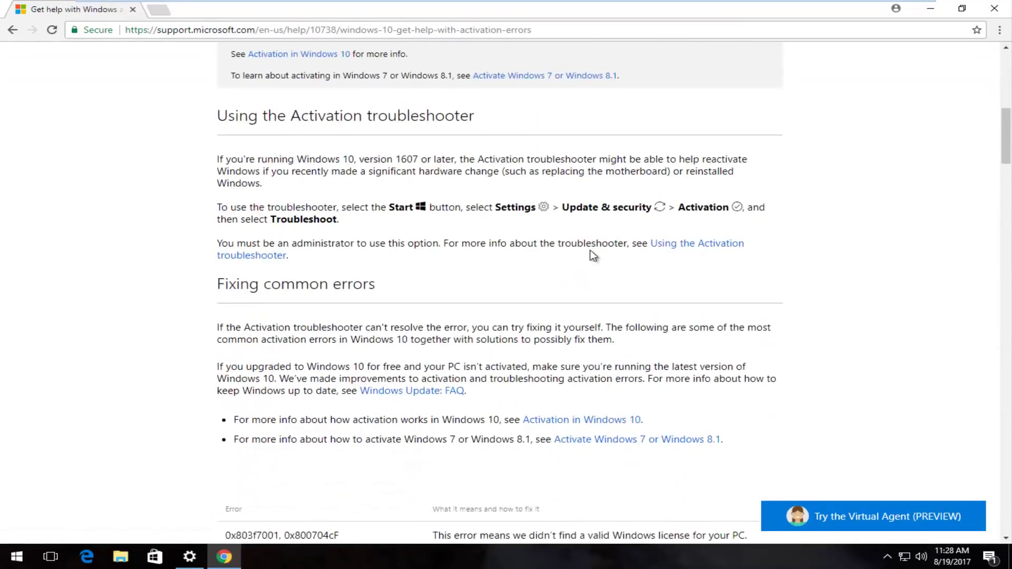
pyautogui.scroll(-2, 593, 253)
pyautogui.scroll(-1, 590, 251)
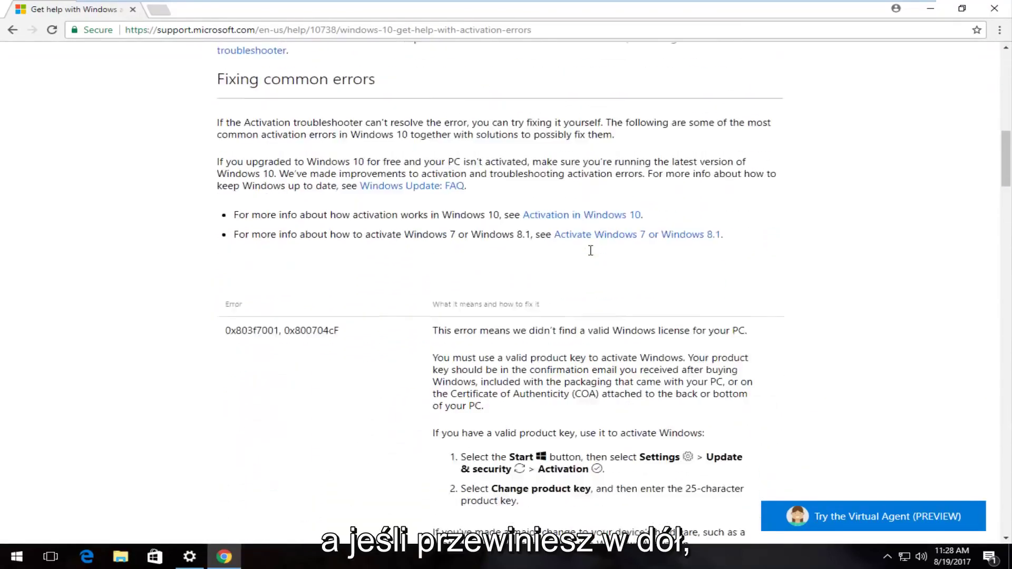
pyautogui.scroll(-4, 590, 251)
pyautogui.scroll(-2, 496, 253)
pyautogui.scroll(-1, 496, 253)
pyautogui.scroll(-1, 340, 221)
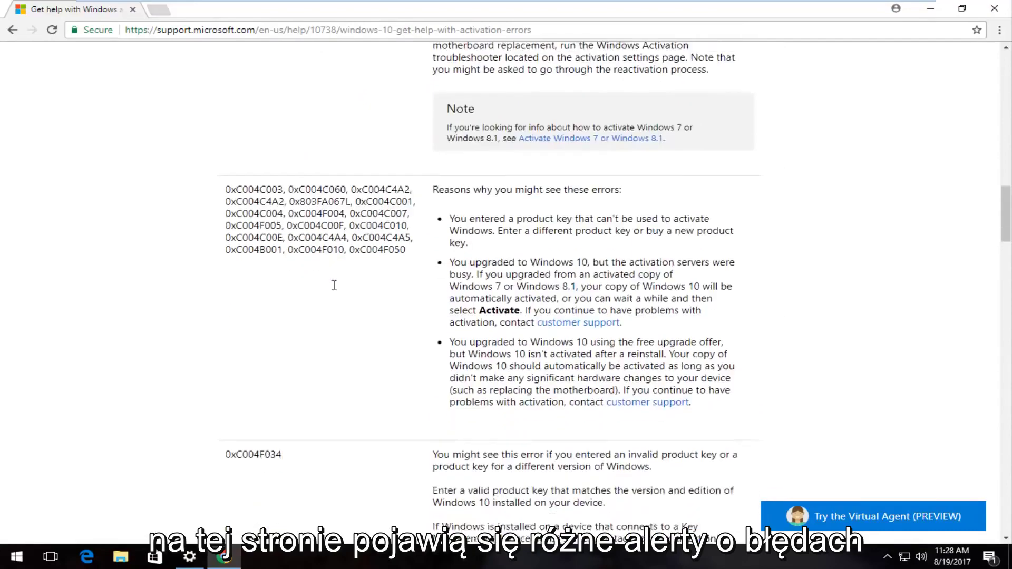
pyautogui.scroll(-3, 332, 288)
pyautogui.scroll(-2, 332, 290)
pyautogui.scroll(-5, 305, 291)
pyautogui.scroll(-2, 309, 289)
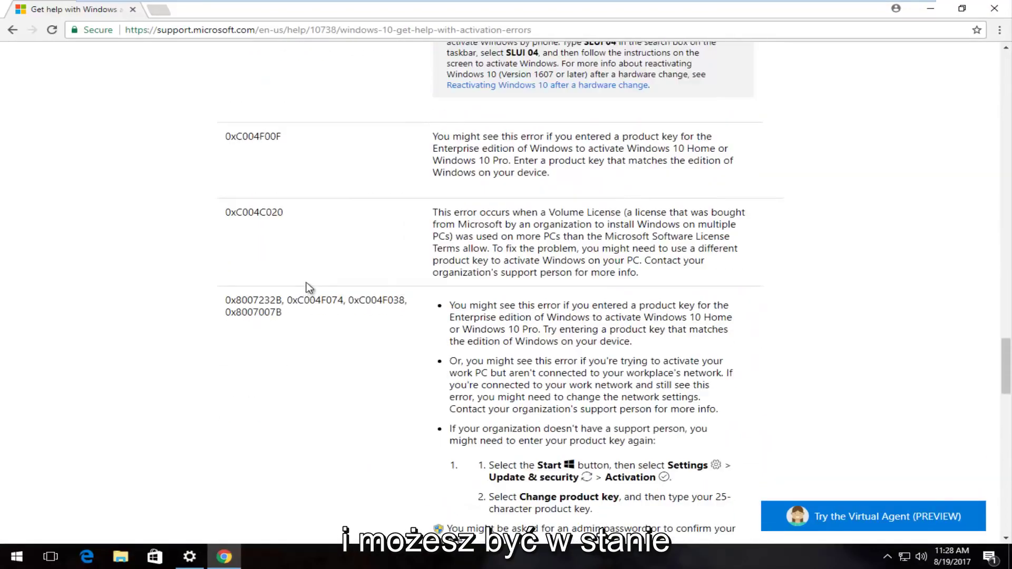
pyautogui.doubleClick(273, 211)
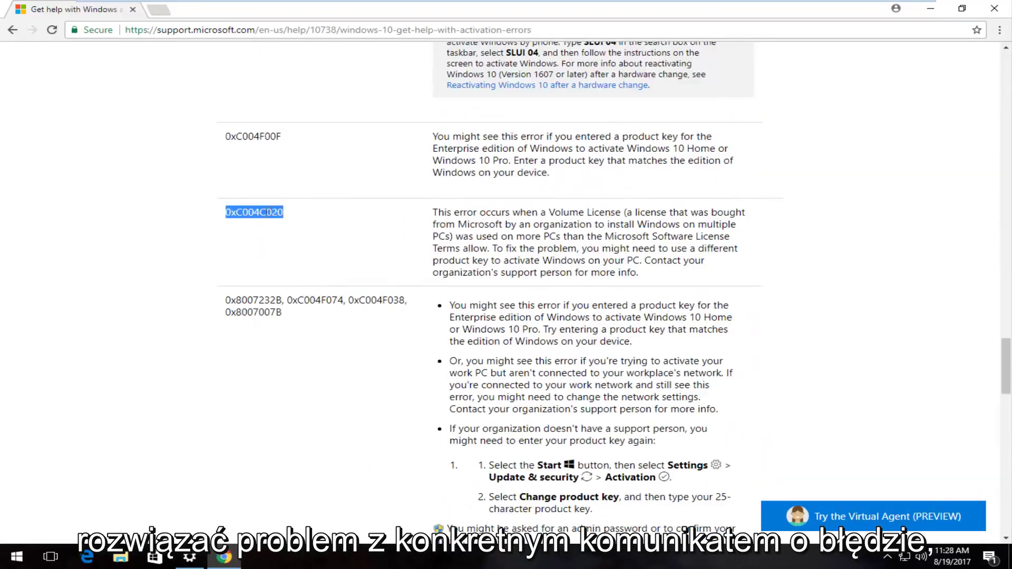
pyautogui.click(267, 200)
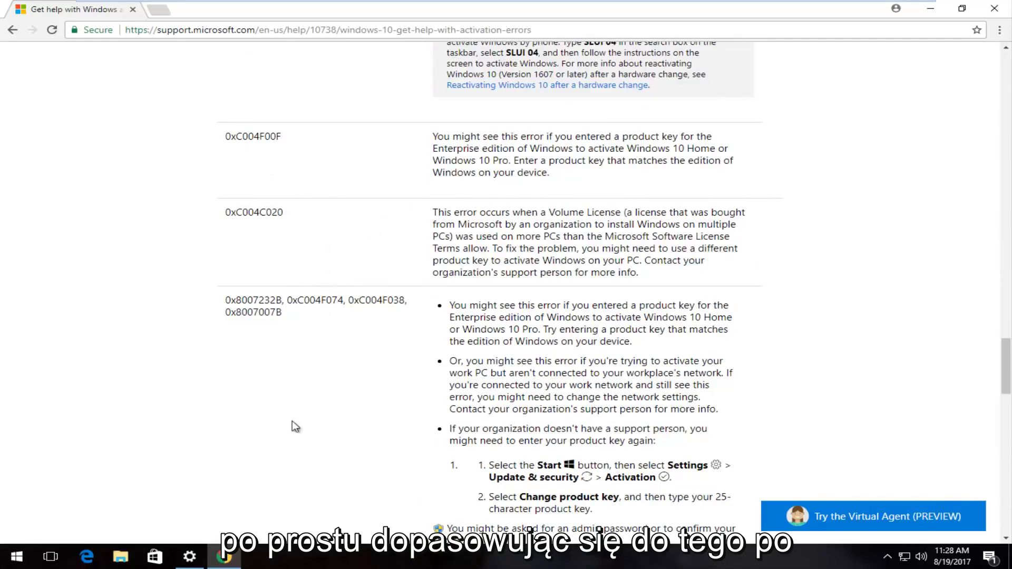
pyautogui.scroll(-2, 292, 420)
pyautogui.scroll(-5, 303, 416)
pyautogui.scroll(-6, 412, 354)
pyautogui.scroll(-2, 414, 355)
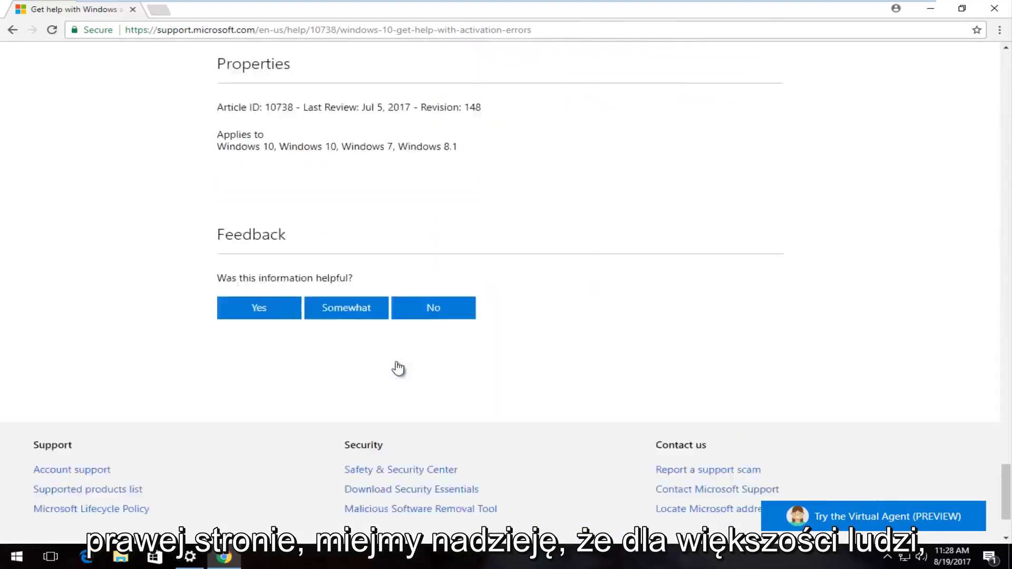
pyautogui.scroll(10, 393, 372)
pyautogui.scroll(2, 393, 372)
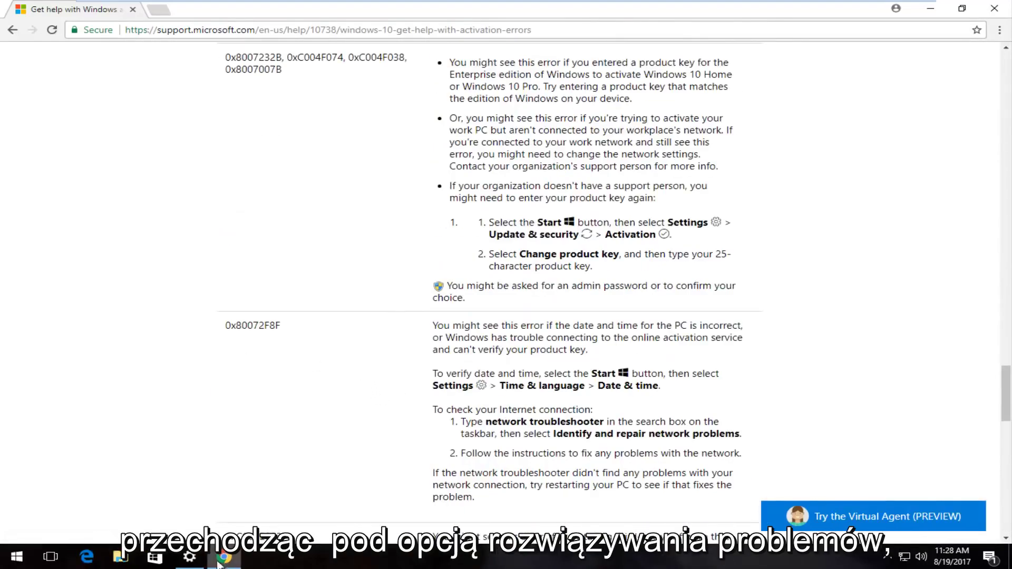
# Step: Switch between Settings and the support article, then close Chrome and the Activation window
pyautogui.click(190, 557)
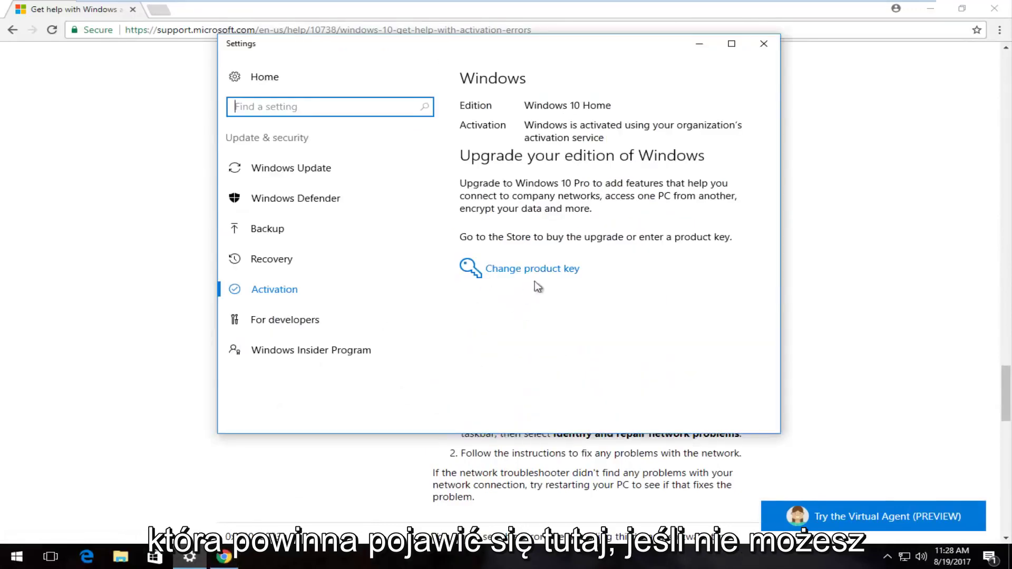
pyautogui.click(862, 162)
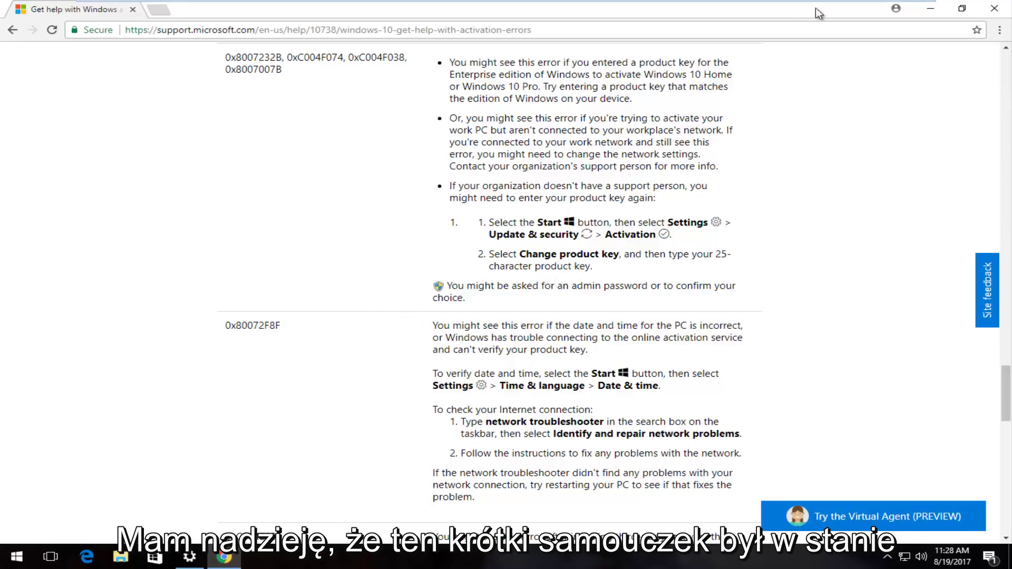
pyautogui.click(931, 8)
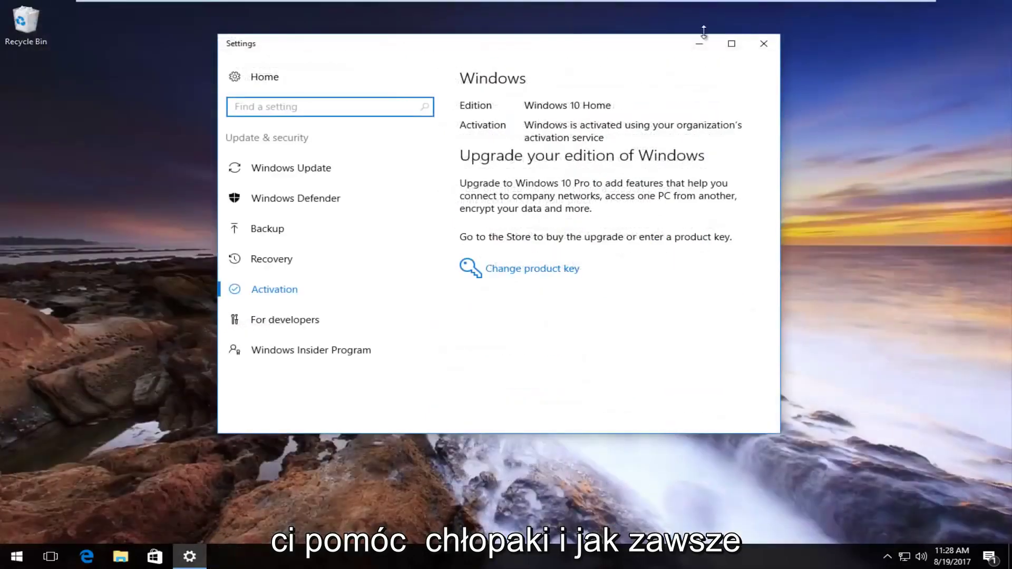
pyautogui.moveTo(596, 47); pyautogui.dragTo(626, 51)
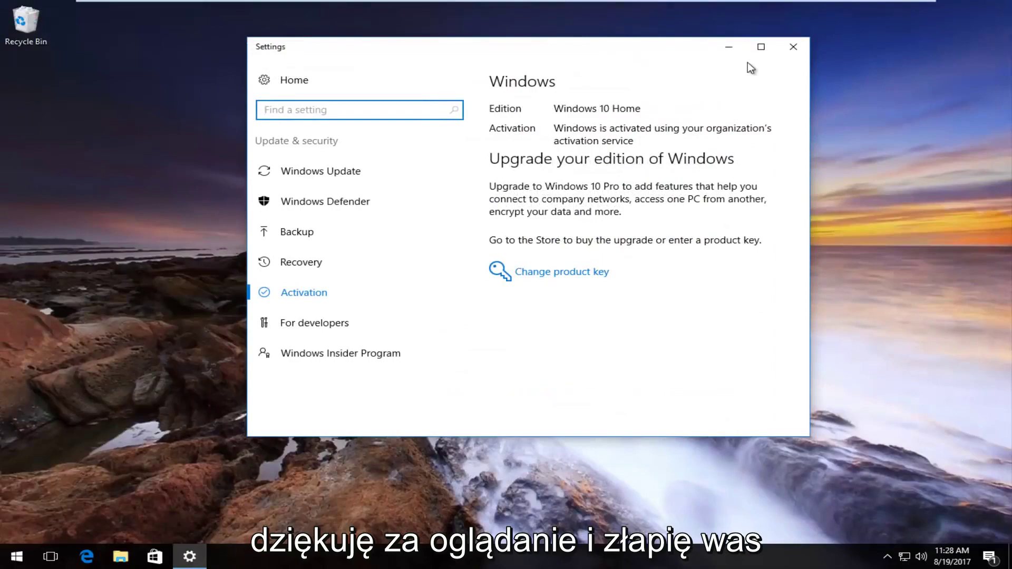
pyautogui.click(793, 49)
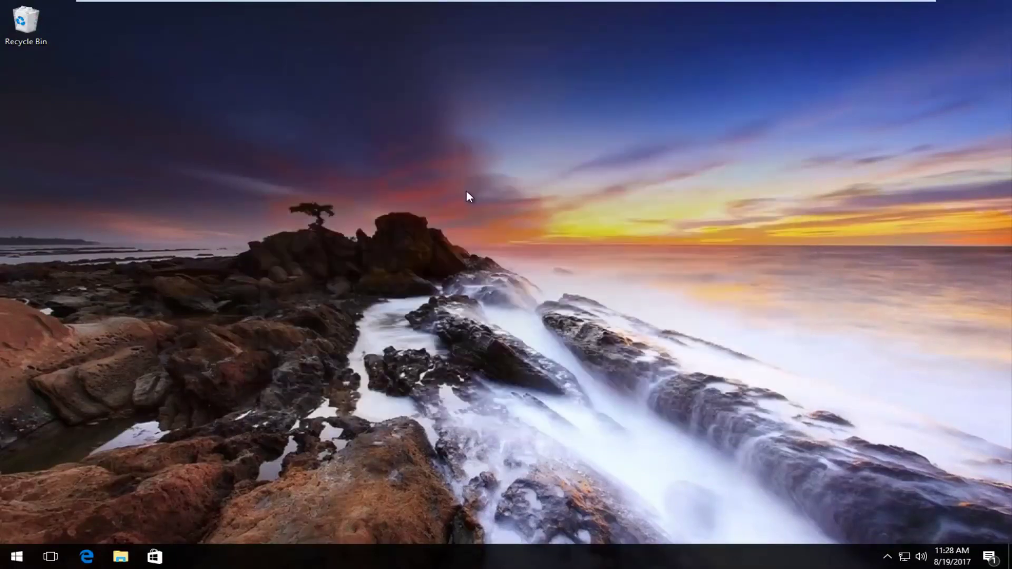